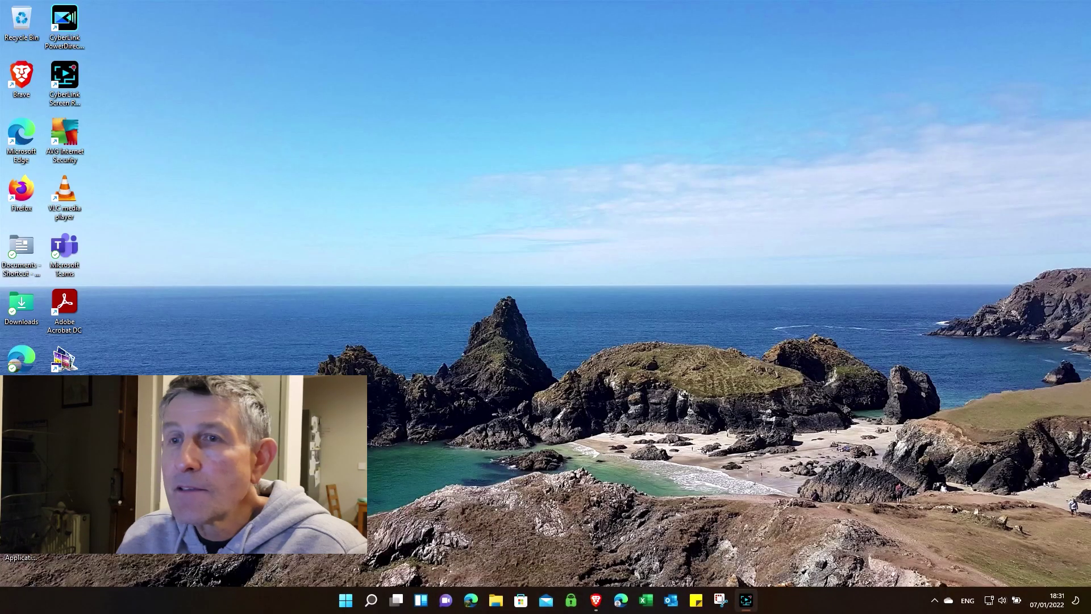
- In Firefox, play The Fish Locker's flounder and bass estuary video full screen and skip the Peloton ad
double_click(20, 189)
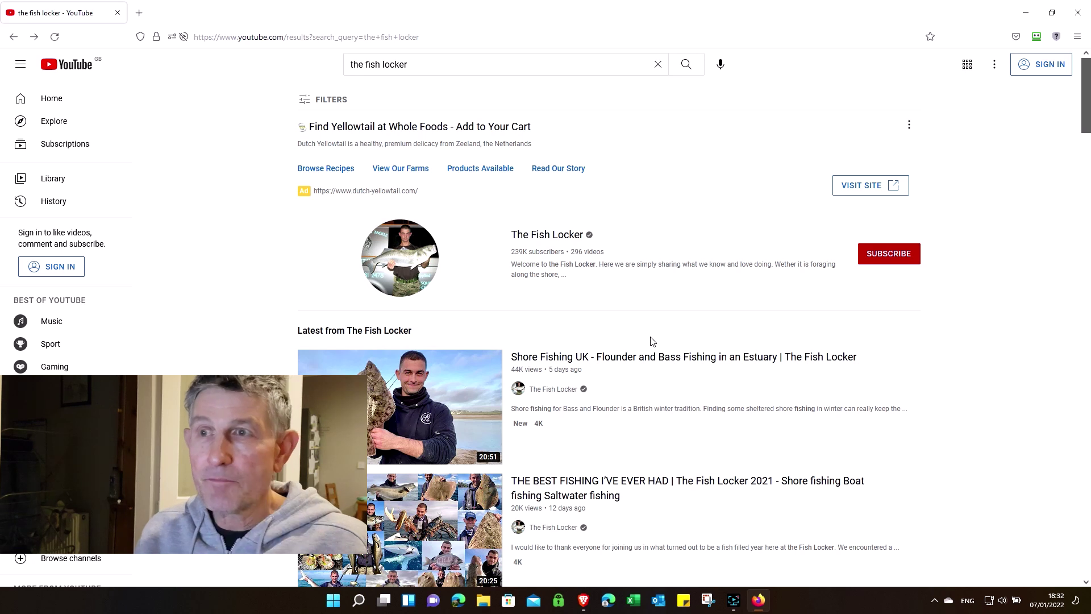
click(420, 403)
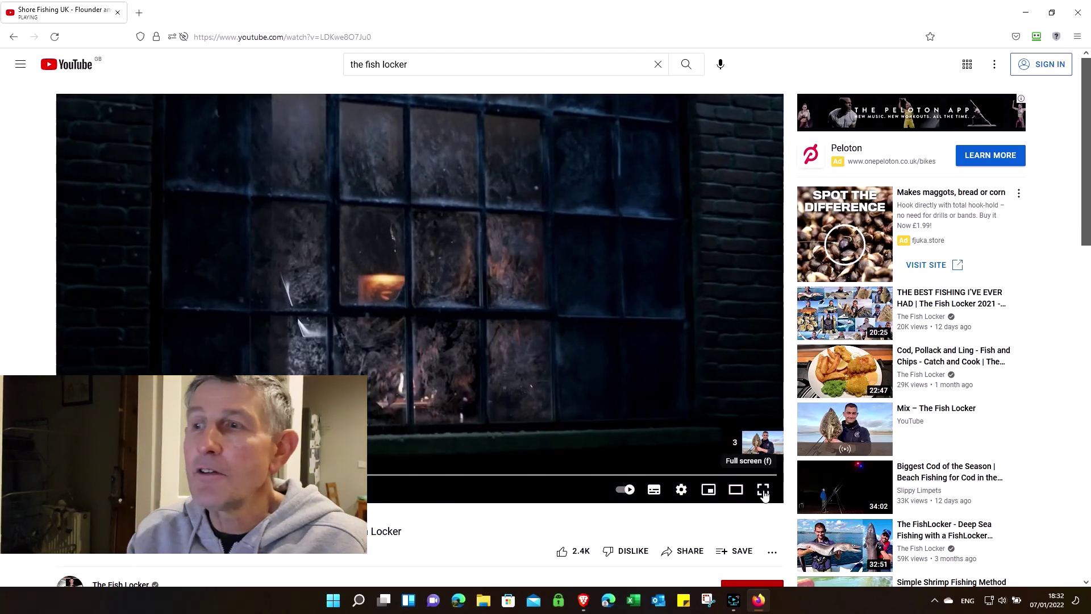
click(764, 490)
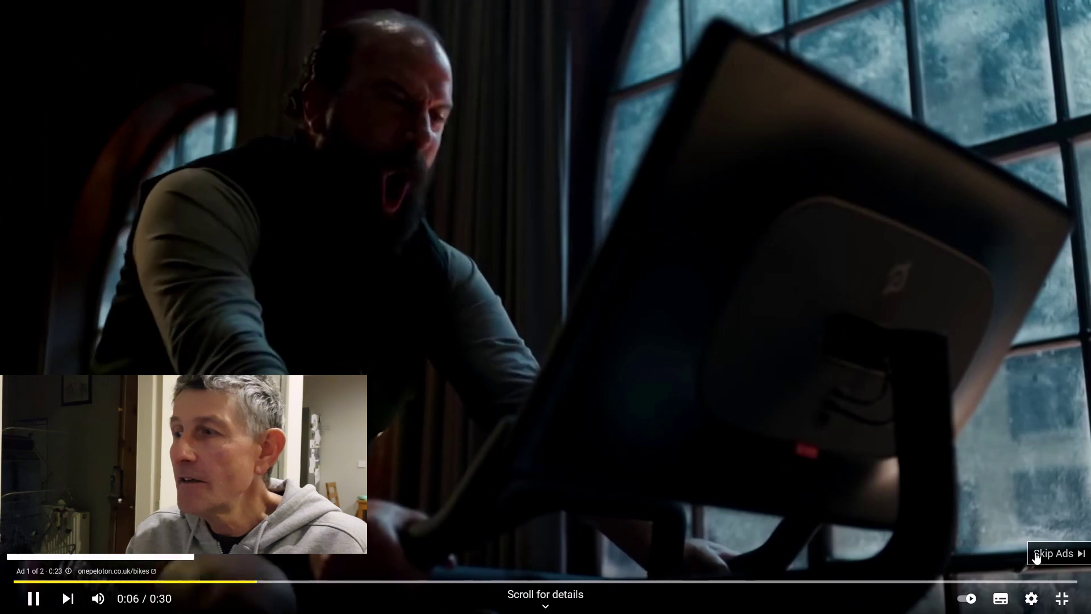
click(1032, 552)
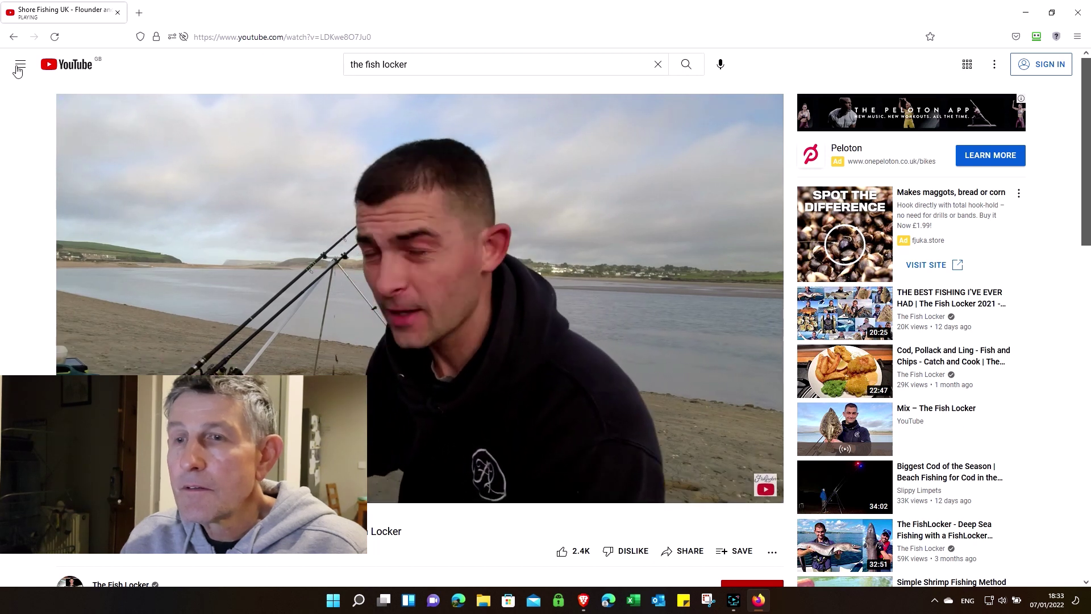
- Return to results, play 'The Best Fishing I've Ever Had', then close Firefox
click(14, 37)
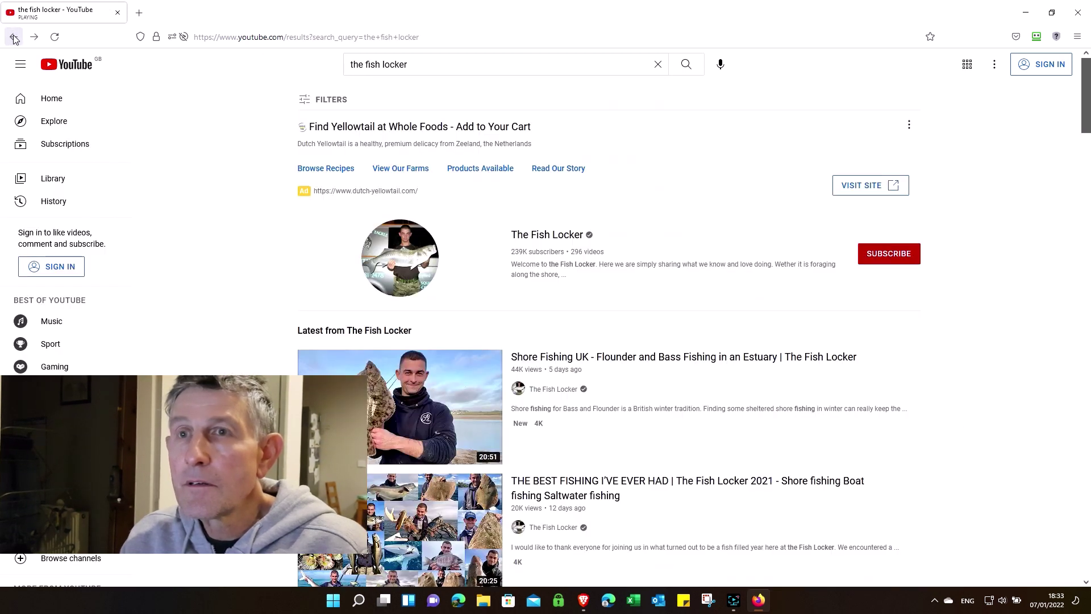
click(405, 495)
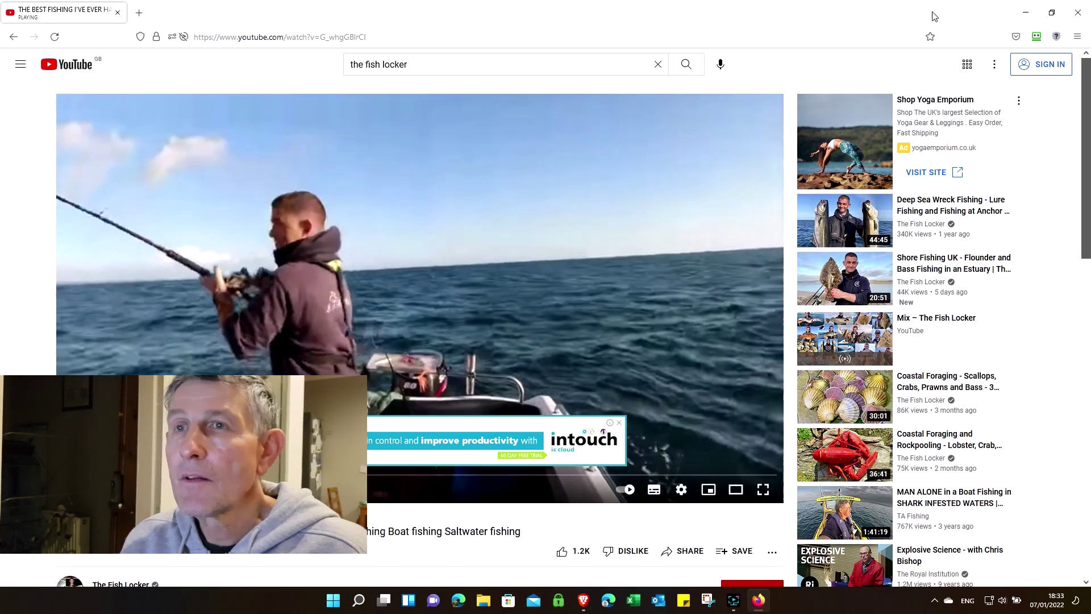
click(1078, 16)
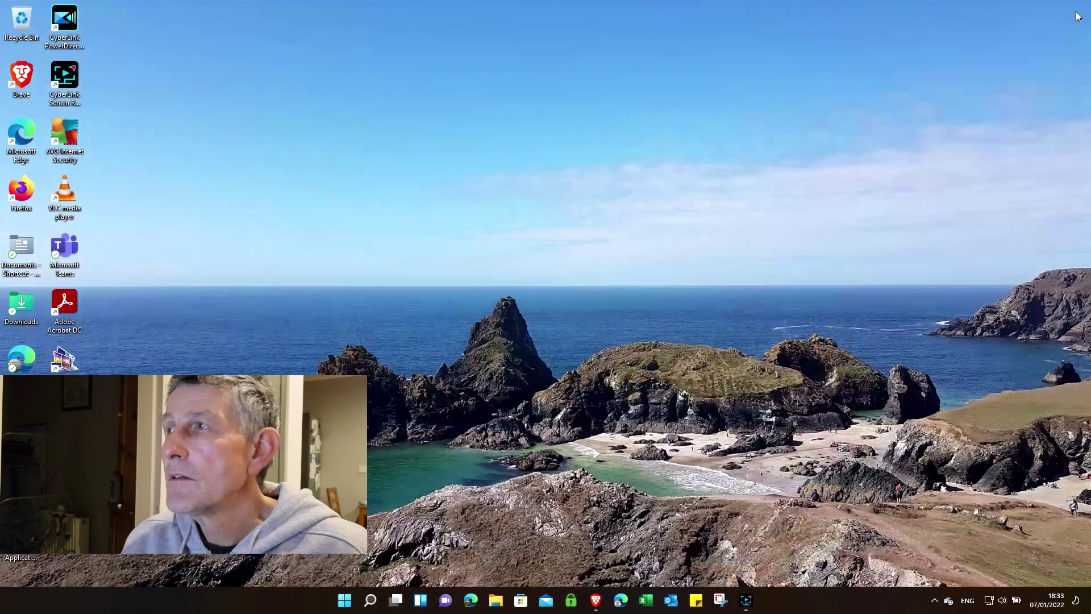
mouse_move(584, 600)
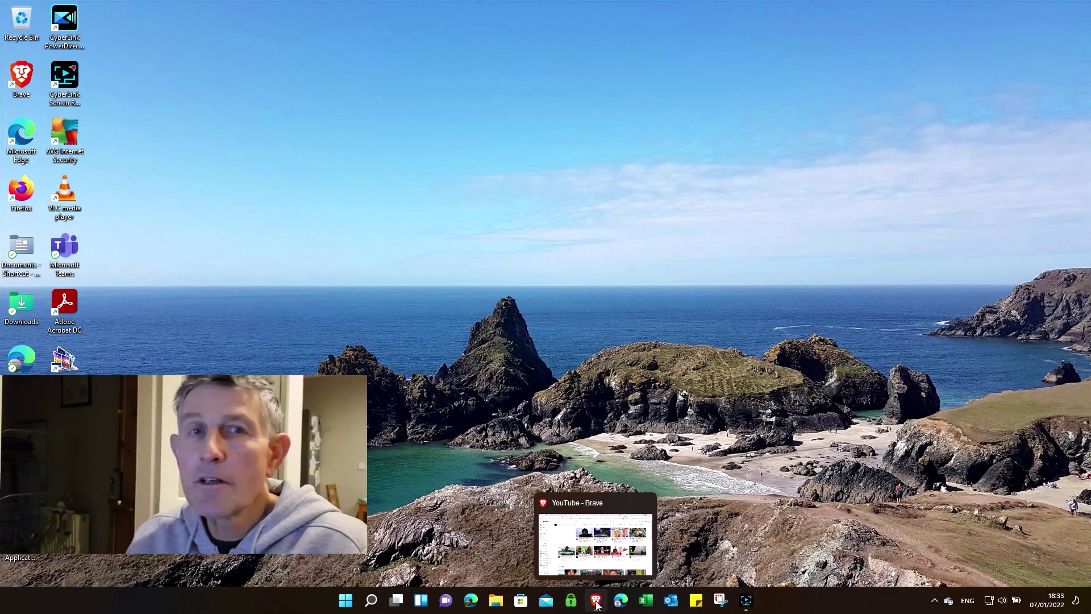
- Bring up Brave, start a new tab and hide the Brave Rewards card
click(596, 601)
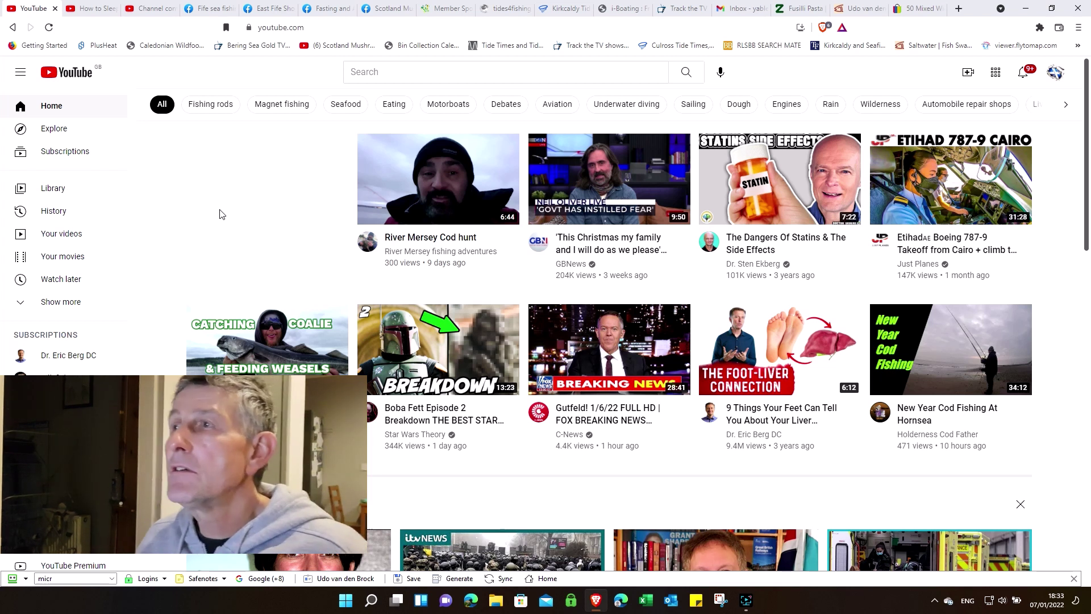
click(959, 9)
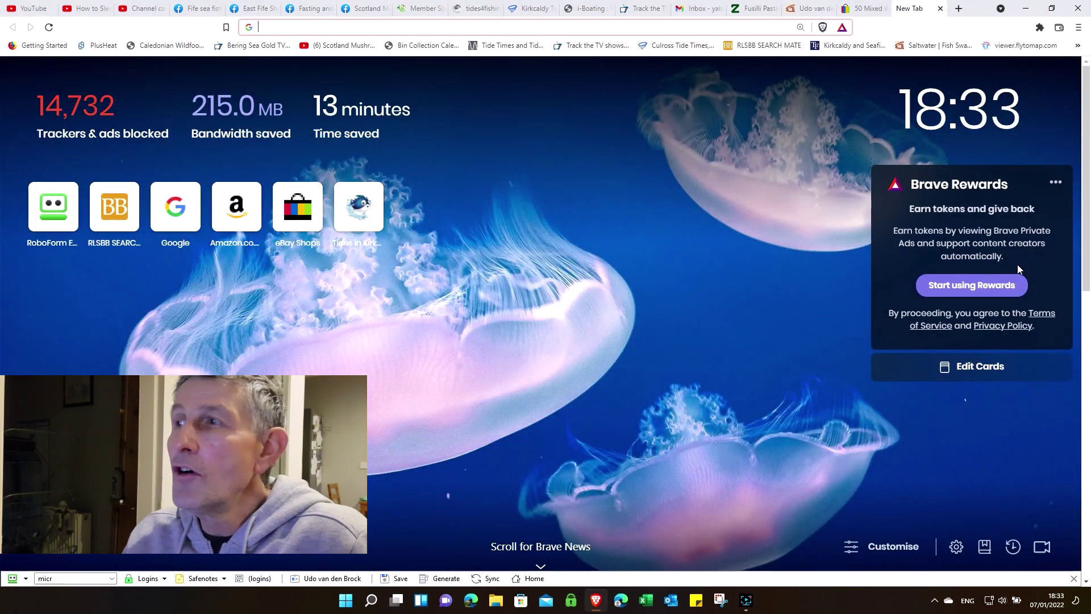
click(1057, 185)
click(1019, 241)
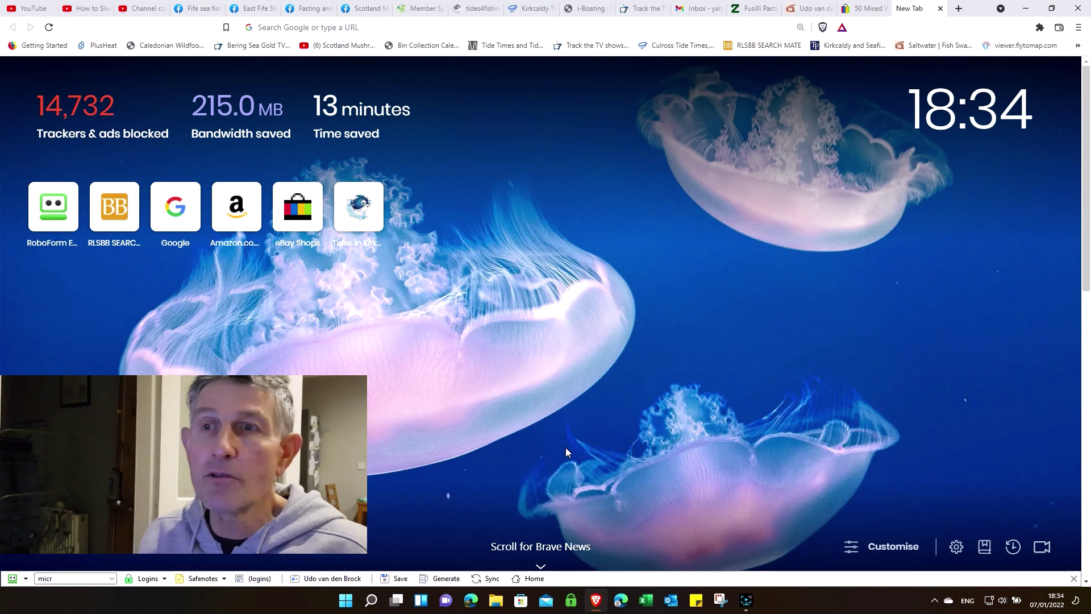
mouse_move(221, 119)
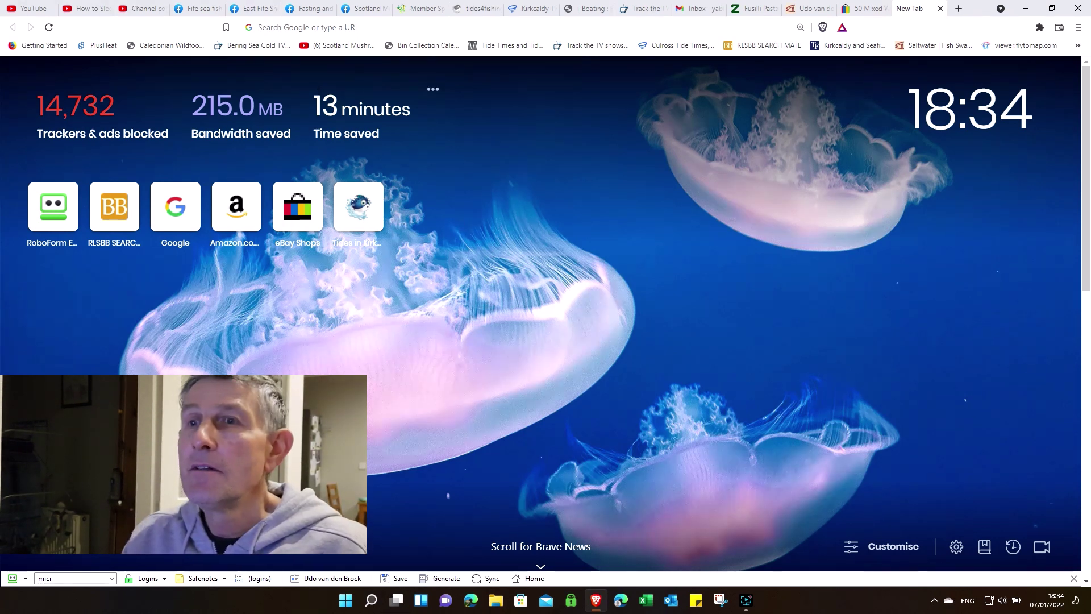
- Leave the address bar and switch back to the YouTube tab
click(320, 26)
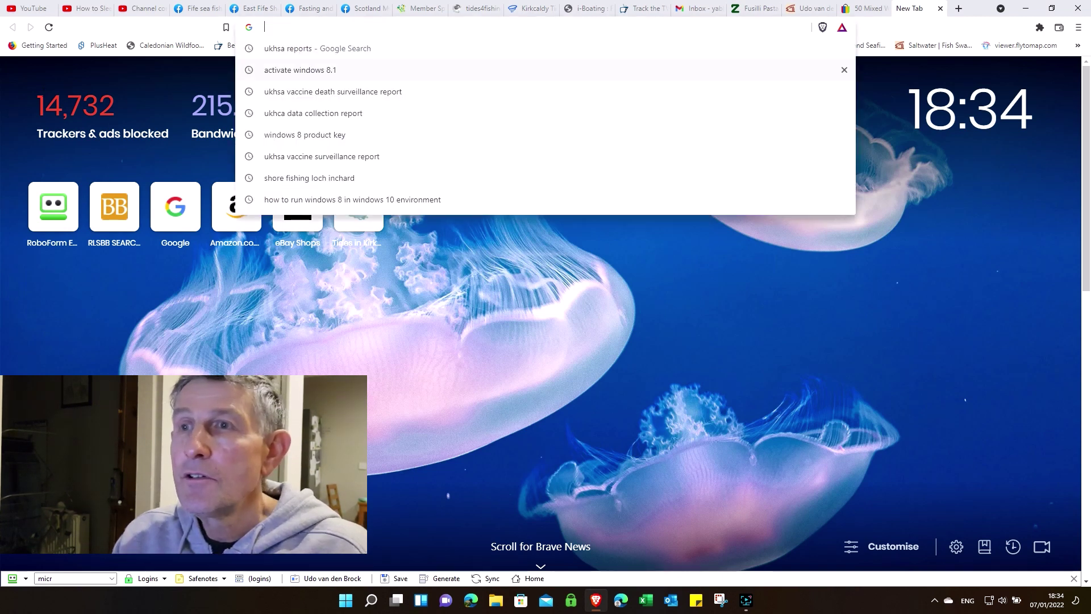
click(34, 10)
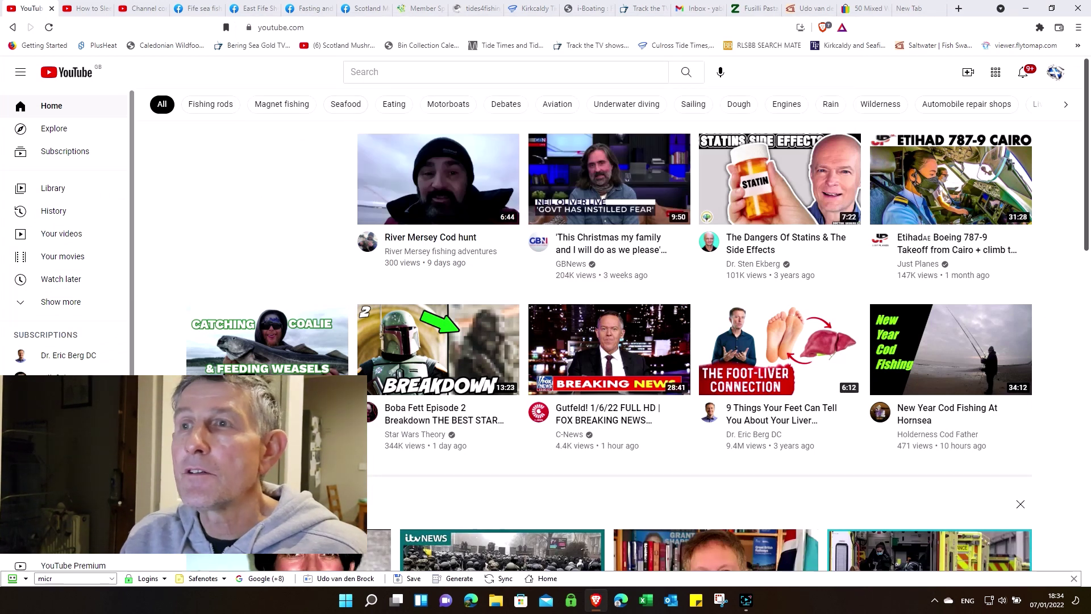
scroll(105, 354, down, 2)
scroll(68, 299, down, 1)
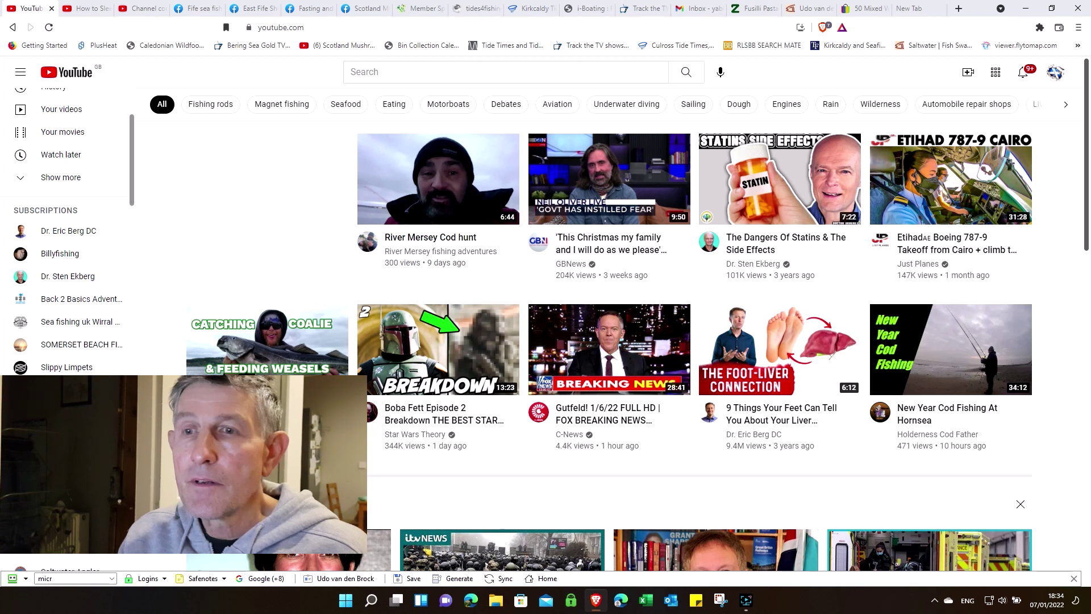
scroll(69, 231, down, 3)
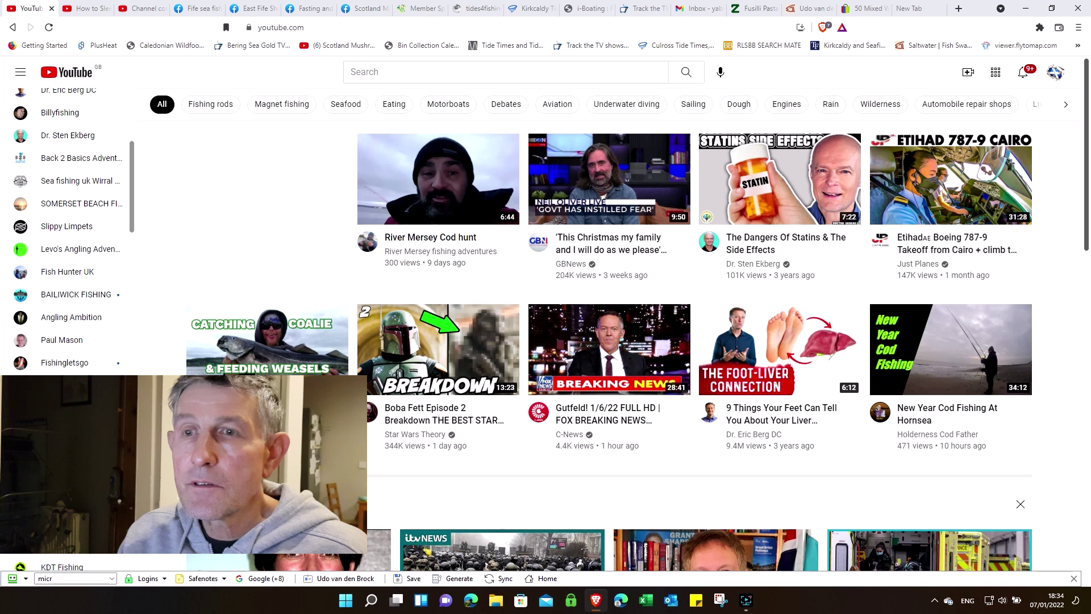
scroll(69, 256, down, 1)
scroll(68, 256, down, 1)
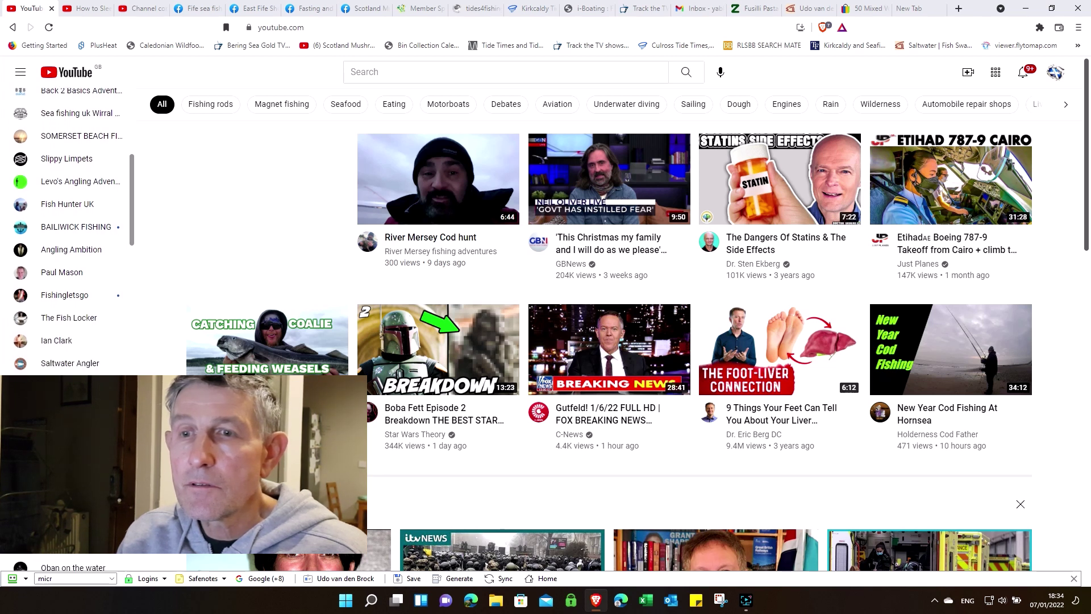
scroll(69, 230, down, 1)
scroll(68, 230, down, 1)
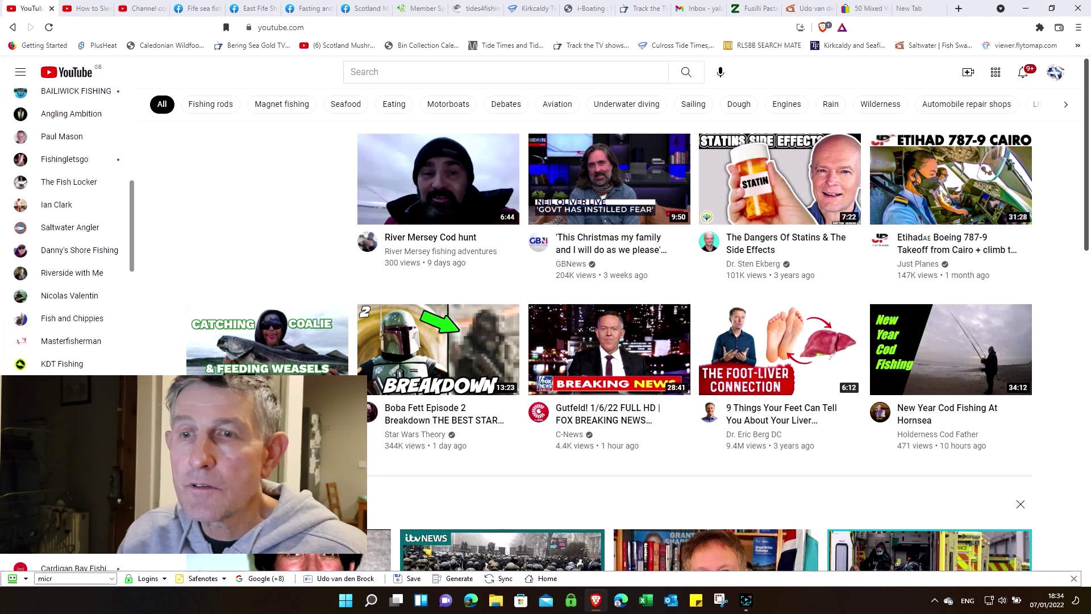
scroll(69, 230, up, 1)
scroll(69, 230, up, 2)
scroll(68, 230, up, 1)
scroll(68, 230, up, 1)
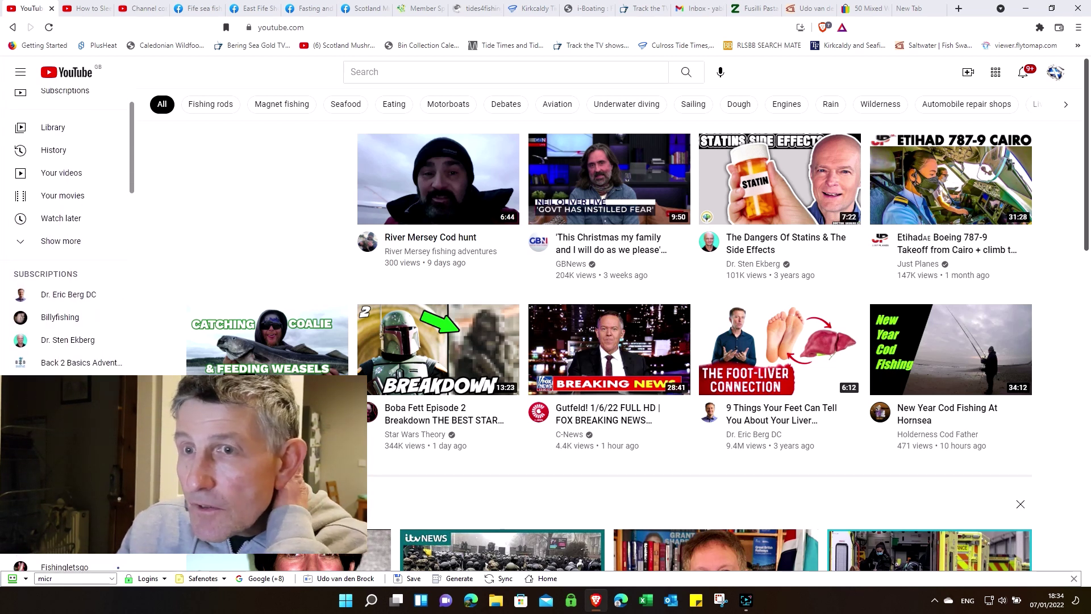
scroll(68, 230, down, 1)
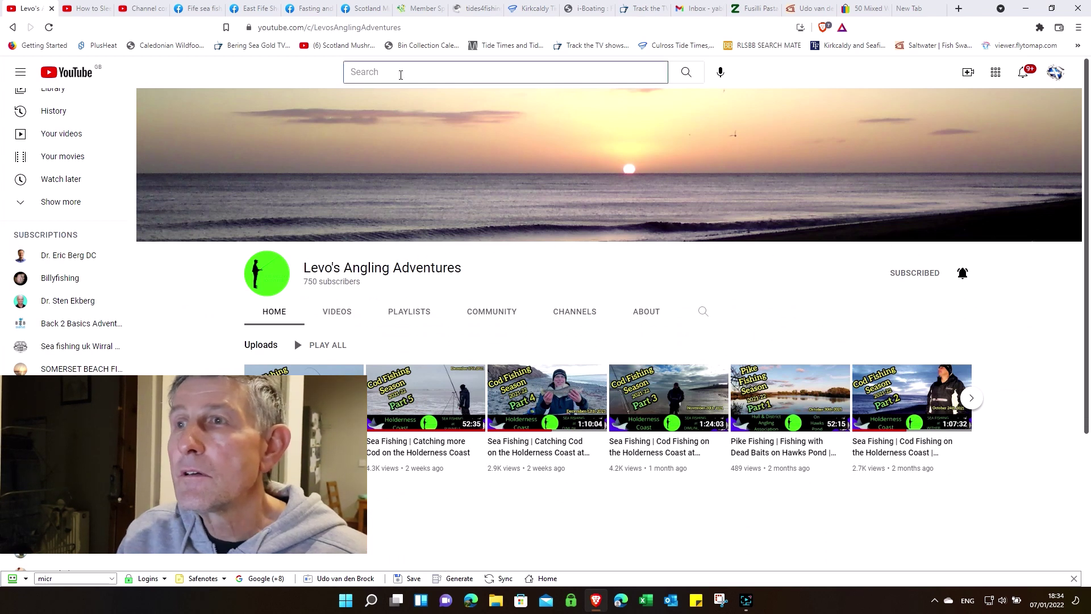
text(the fi)
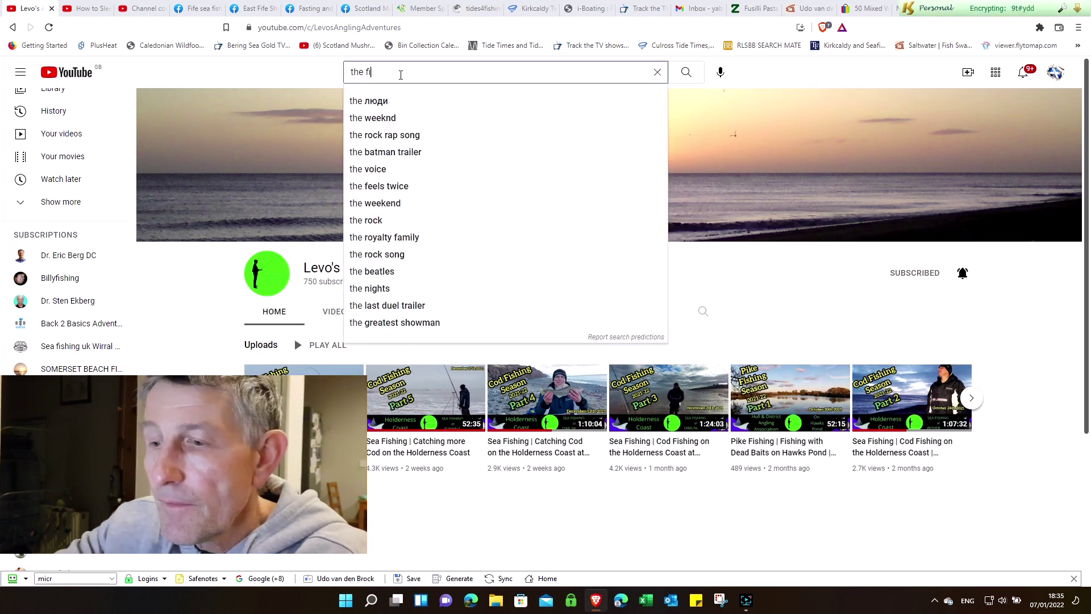
text(sh)
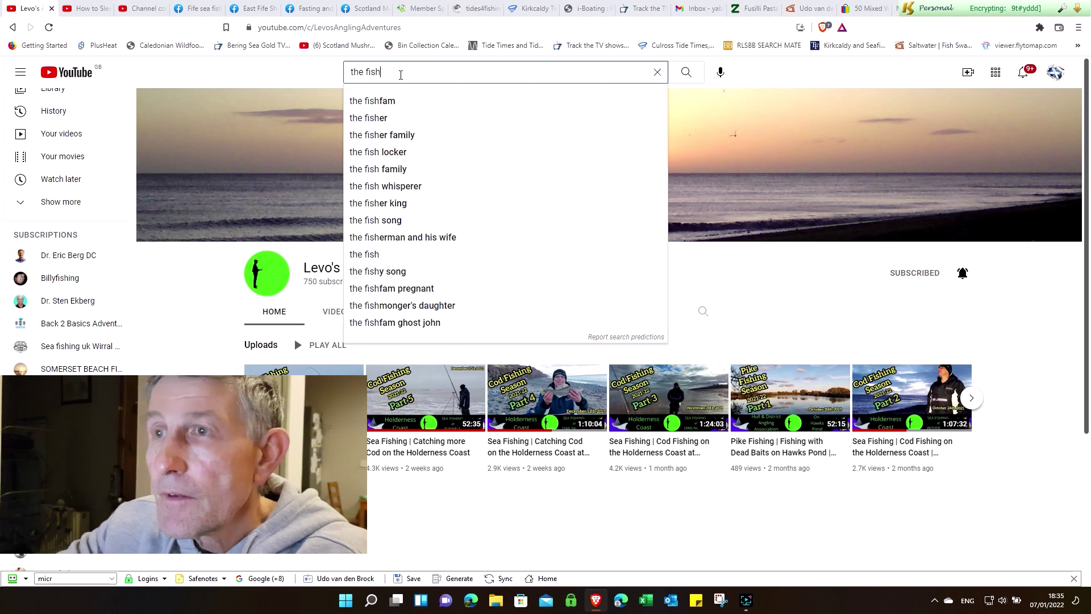
- Run the 'the fish locker' search and play the flounder and bass estuary video ad-free
click(376, 153)
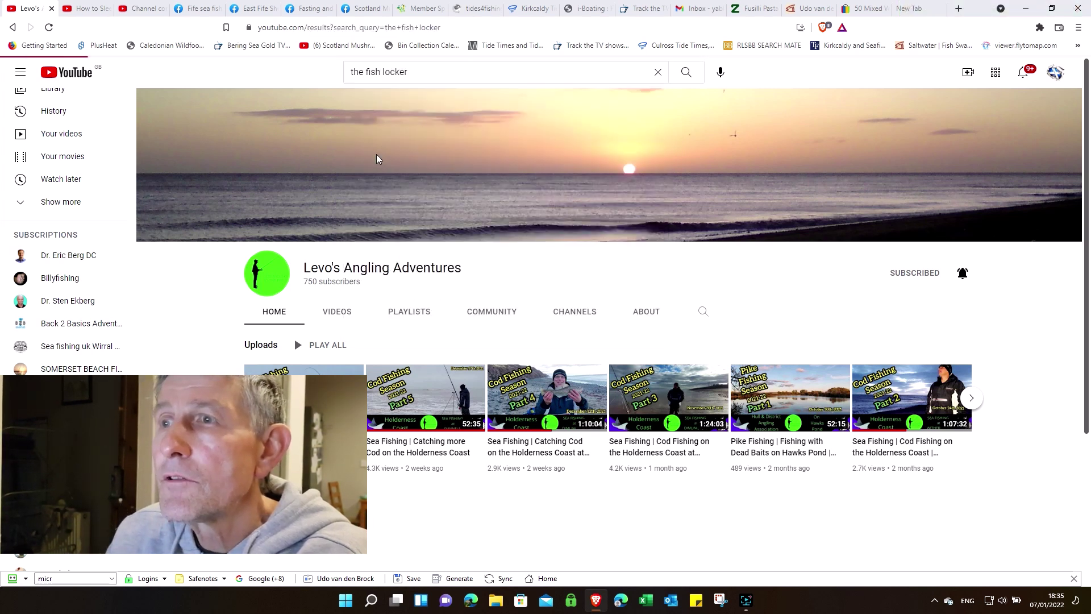
mouse_move(400, 314)
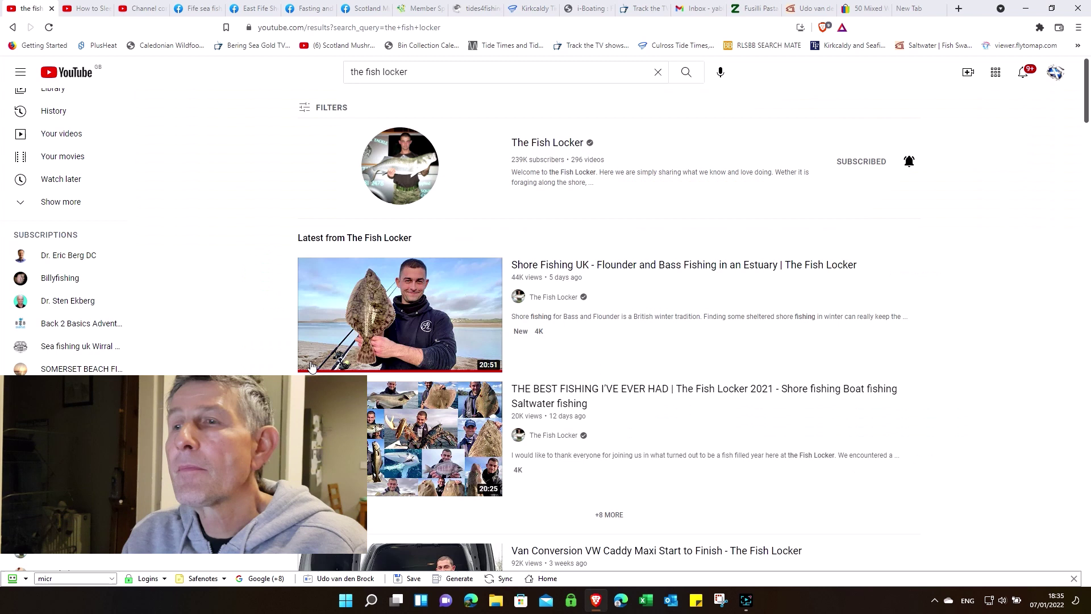
click(367, 340)
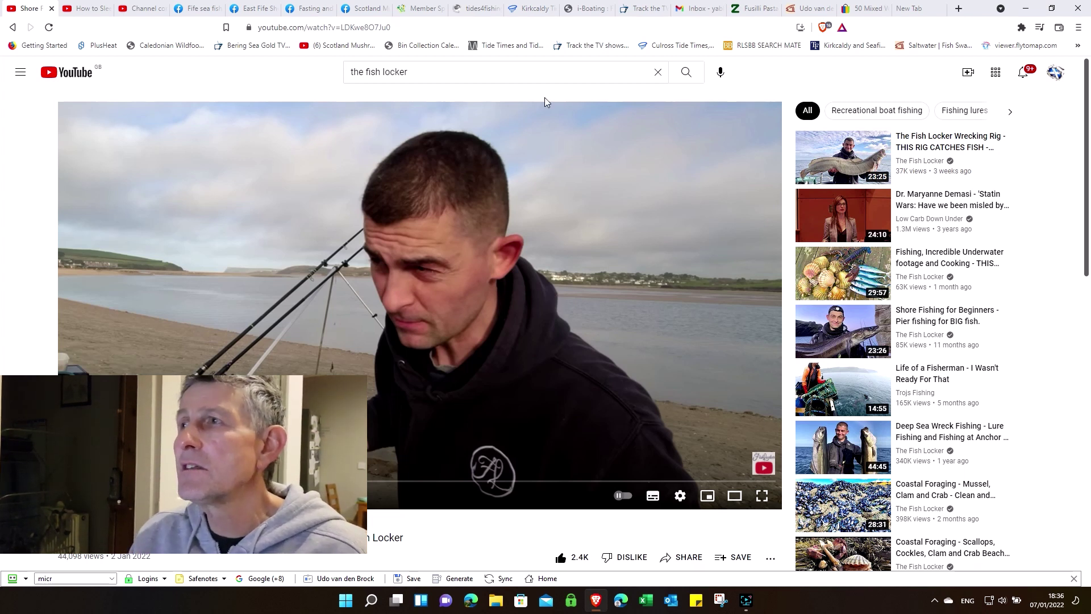
- Check YouTube's Shields tally, keep global trackers & ads blocking at Standard, and leave Settings
click(826, 32)
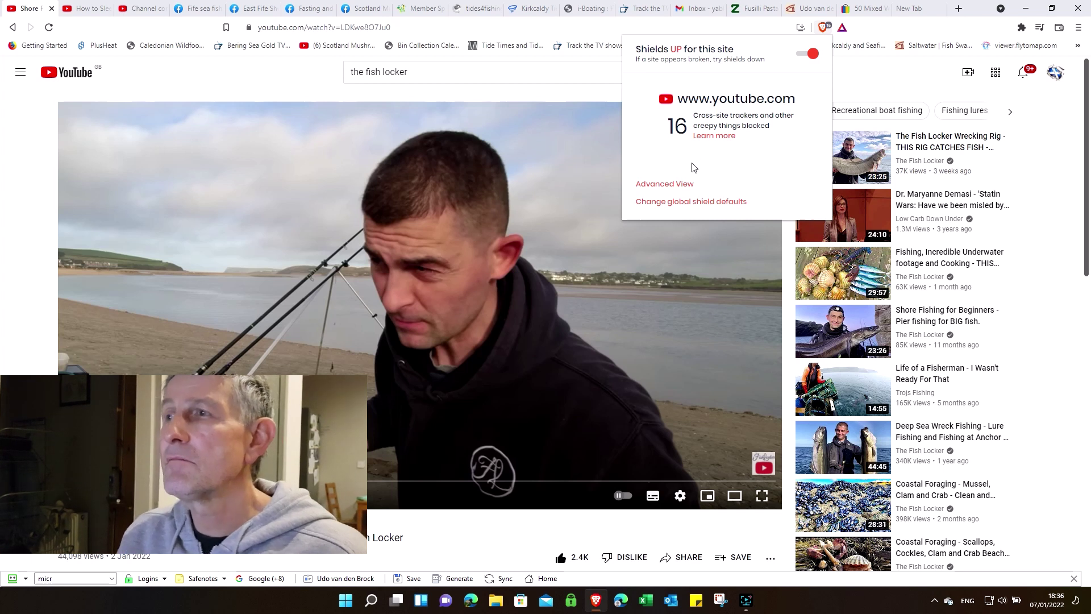
click(680, 201)
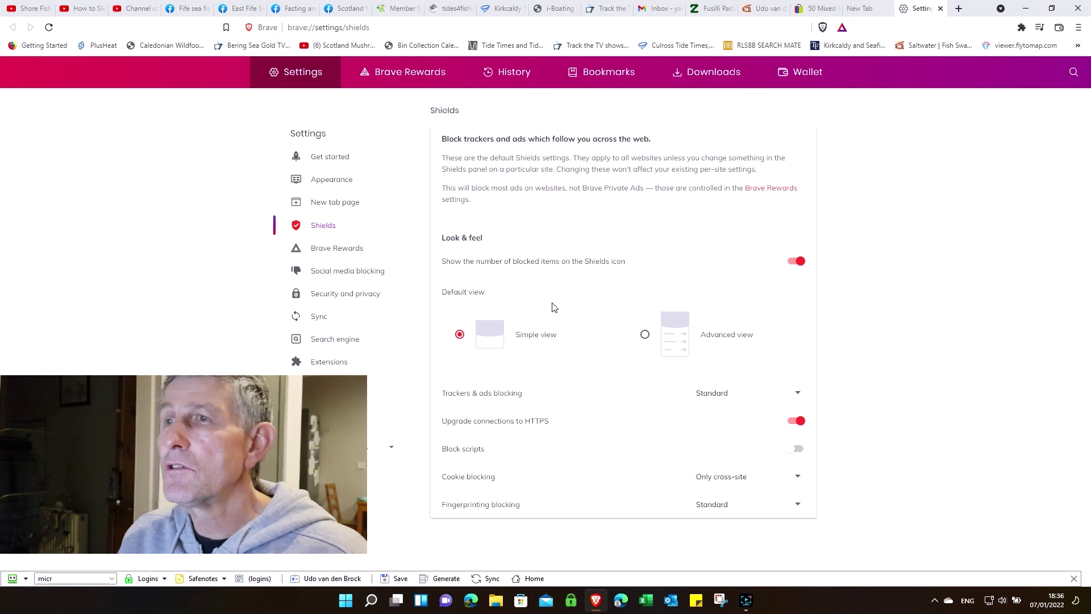
click(705, 397)
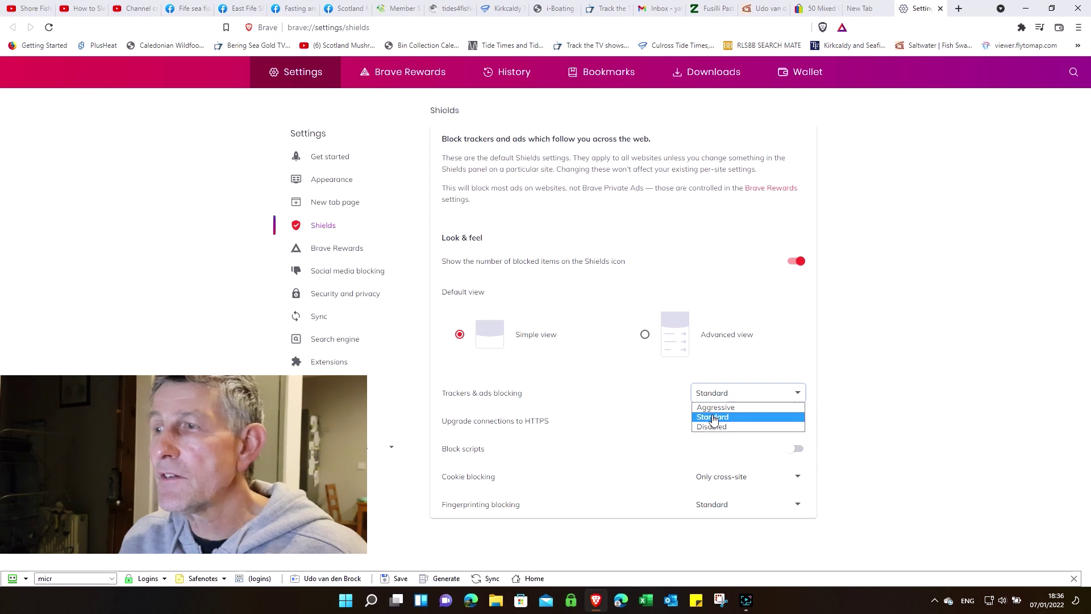
click(713, 417)
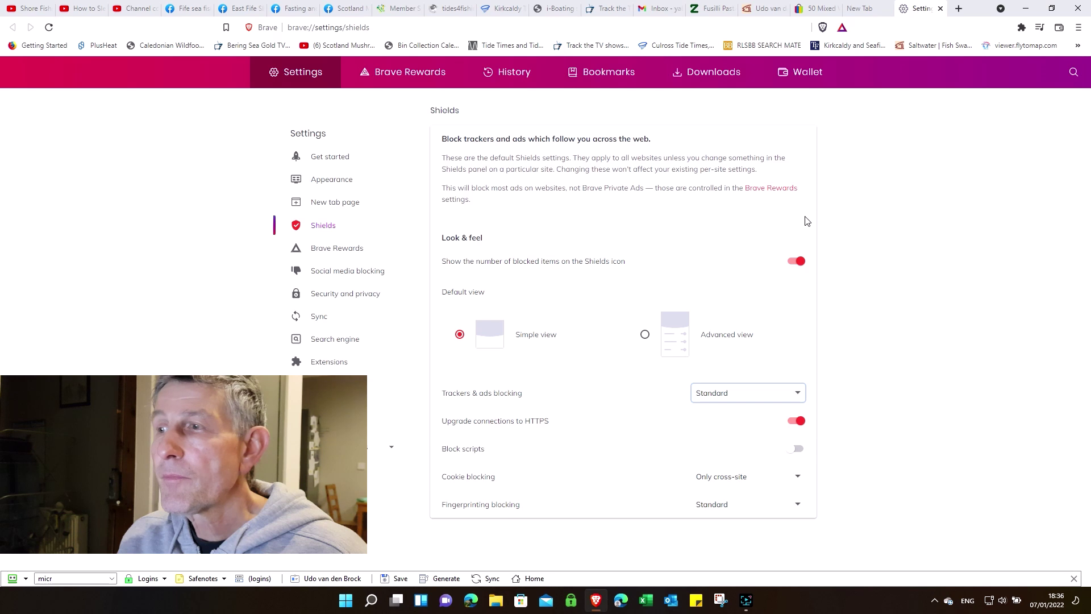
click(940, 9)
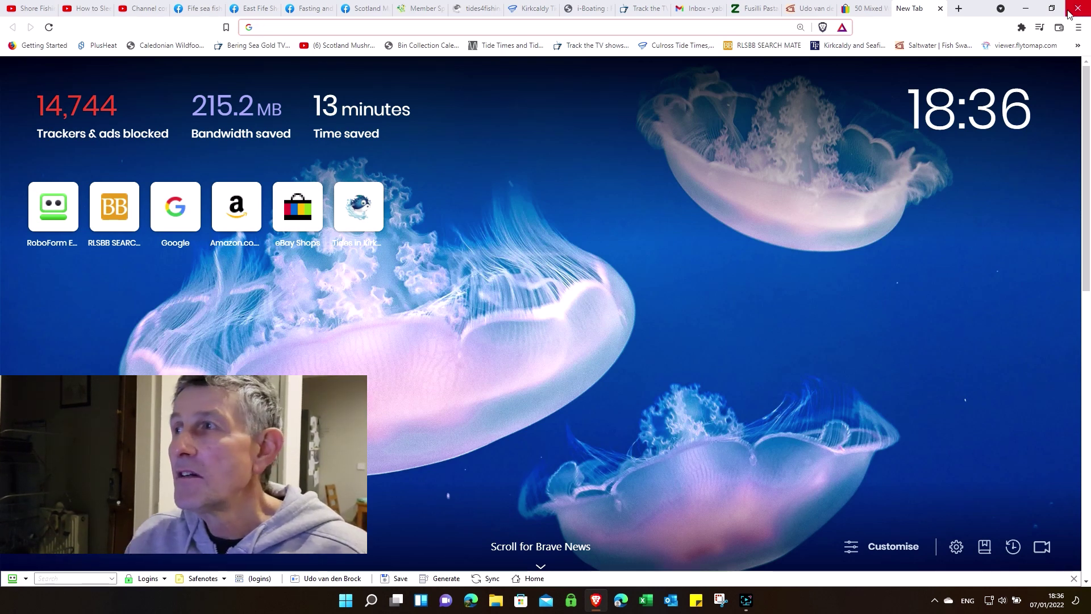
click(1023, 11)
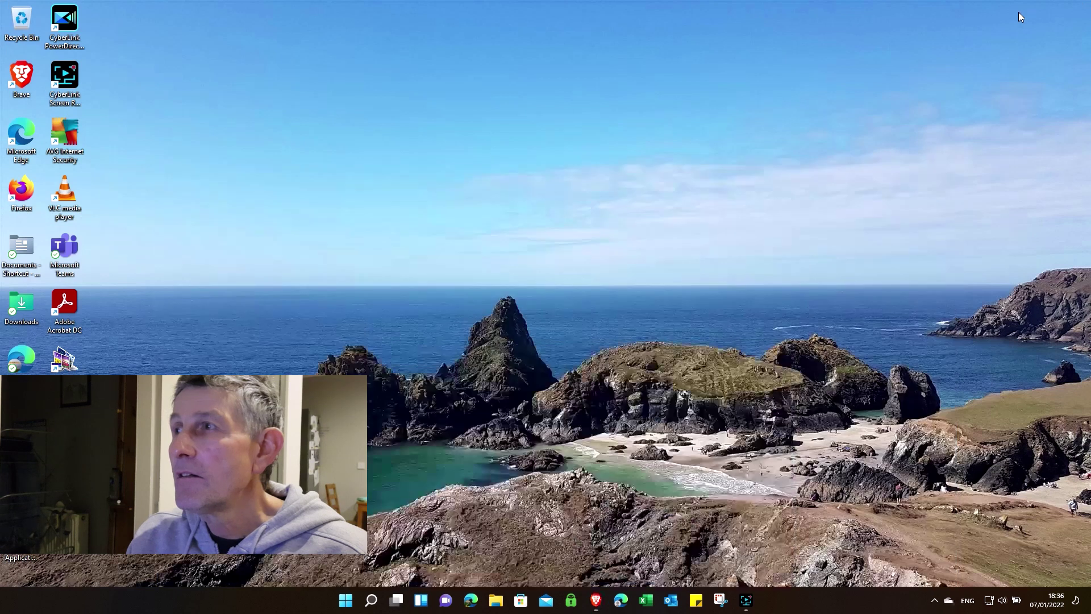